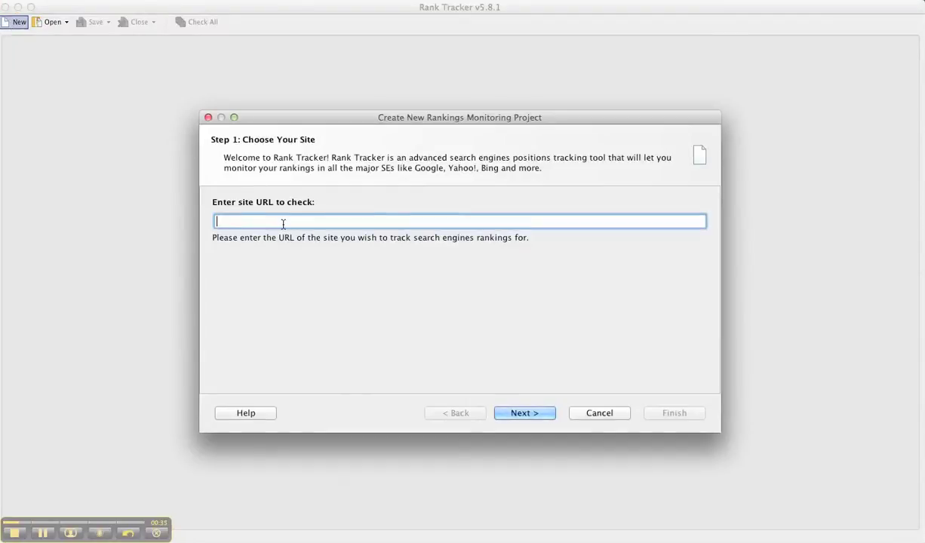
# Enter bocahome.com as the site and keep Google, Bing US and Yahoo! as search engines.
pyautogui.write('bocahome.com')
pyautogui.click(528, 412)
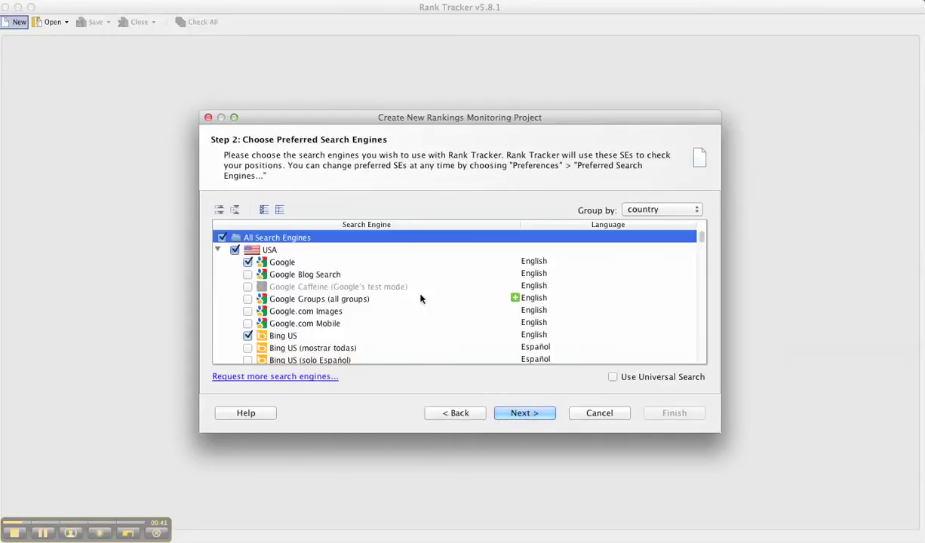
pyautogui.scroll(-2, 280, 271)
pyautogui.scroll(-5, 280, 276)
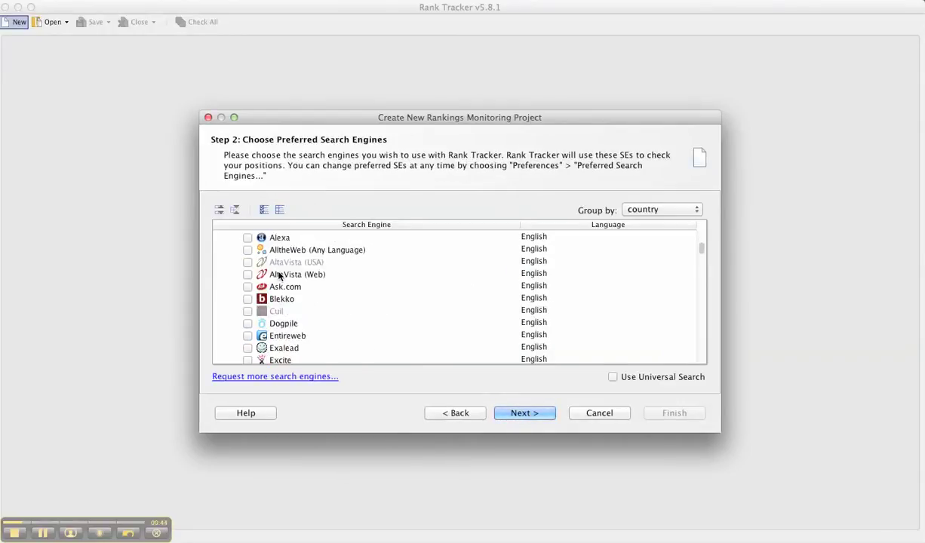
pyautogui.scroll(2, 280, 276)
pyautogui.scroll(5, 280, 277)
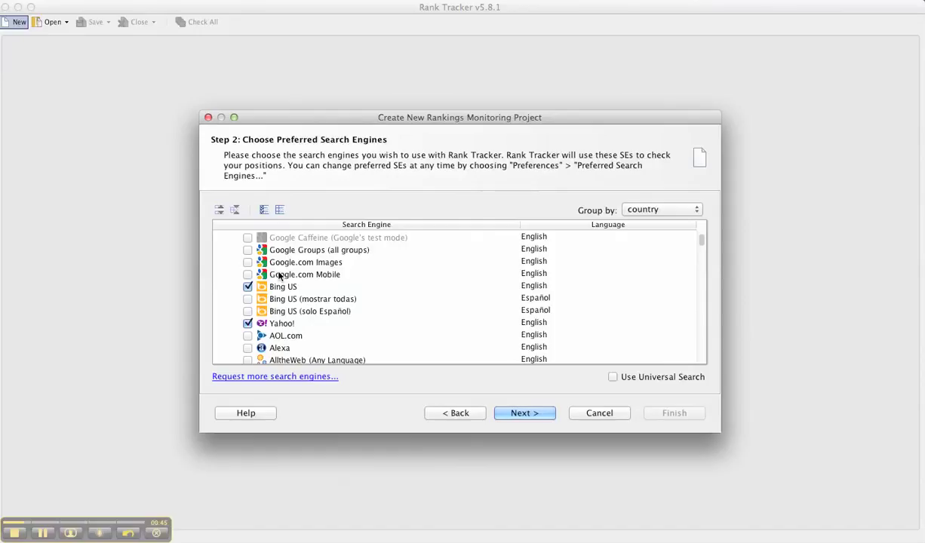
pyautogui.scroll(-5, 279, 271)
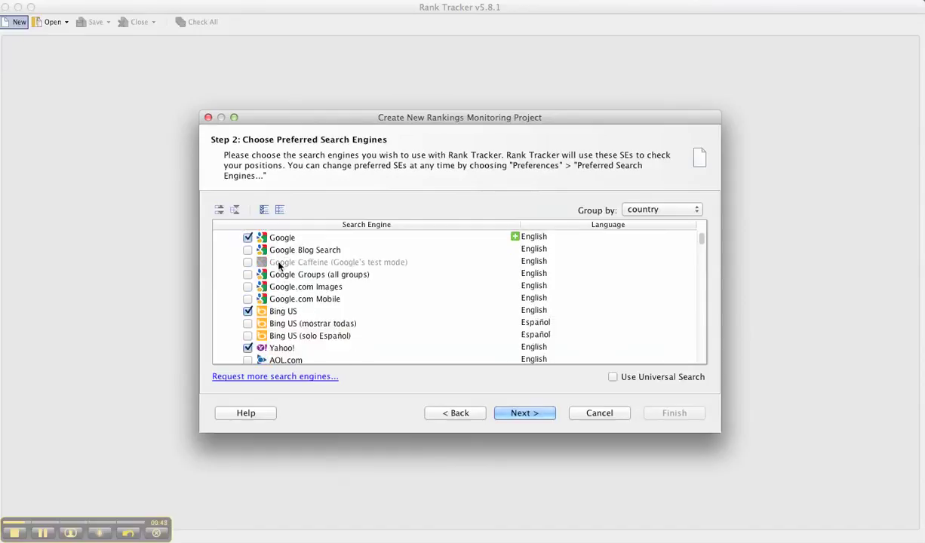
pyautogui.scroll(-4, 278, 265)
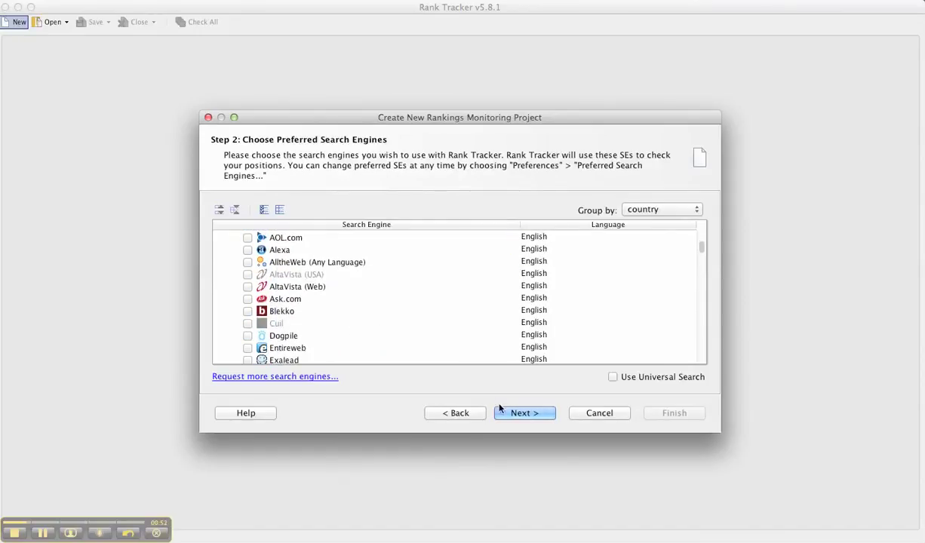
pyautogui.click(525, 414)
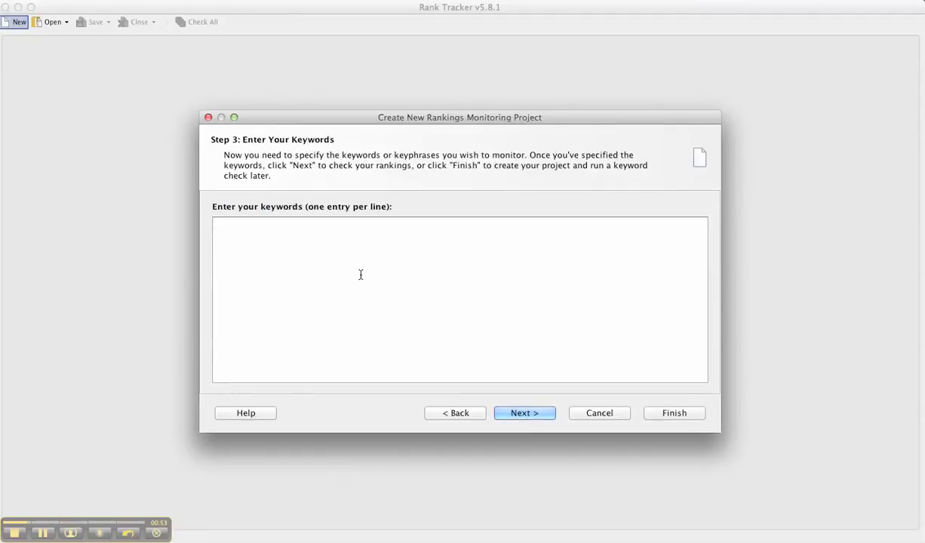
# Add keywords boca raton real estate, real estate boca raton and boca raton realtor, then check rankings.
pyautogui.write('boca raton real estate')
pyautogui.press('Return')
pyautogui.write('reas')
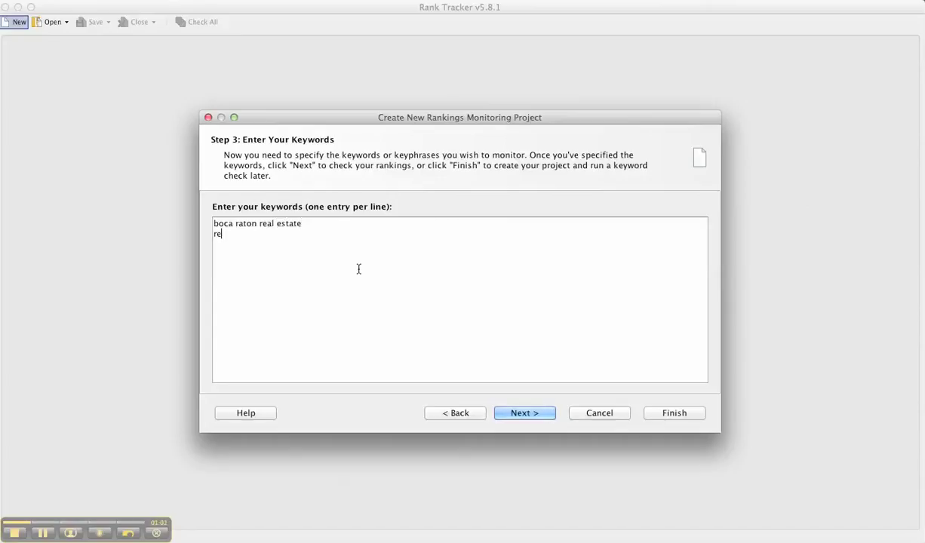
pyautogui.press('BackSpace')
pyautogui.write('l estate boca raon')
pyautogui.press('BackSpace')
pyautogui.press('BackSpace')
pyautogui.write('ton')
pyautogui.press('Return')
pyautogui.write('boca raton rea')
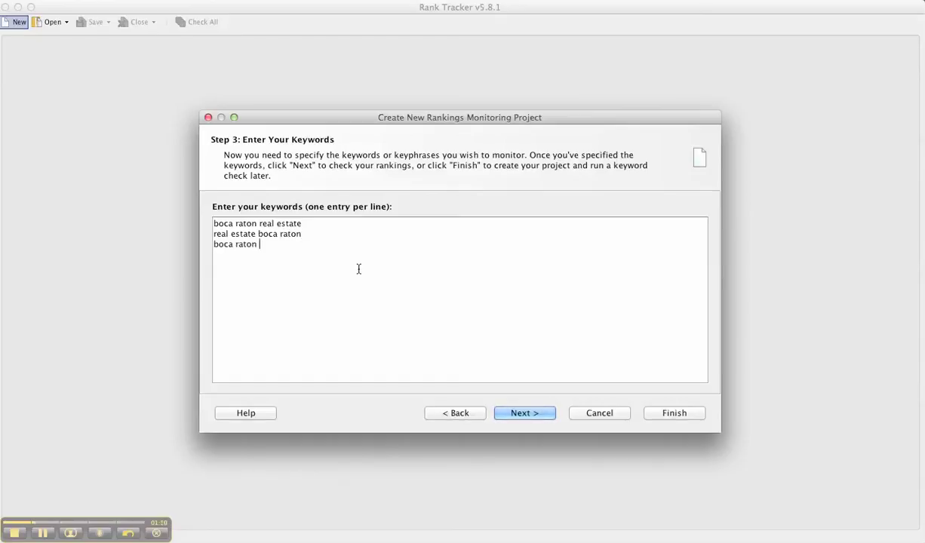
pyautogui.write('ltor')
pyautogui.click(523, 413)
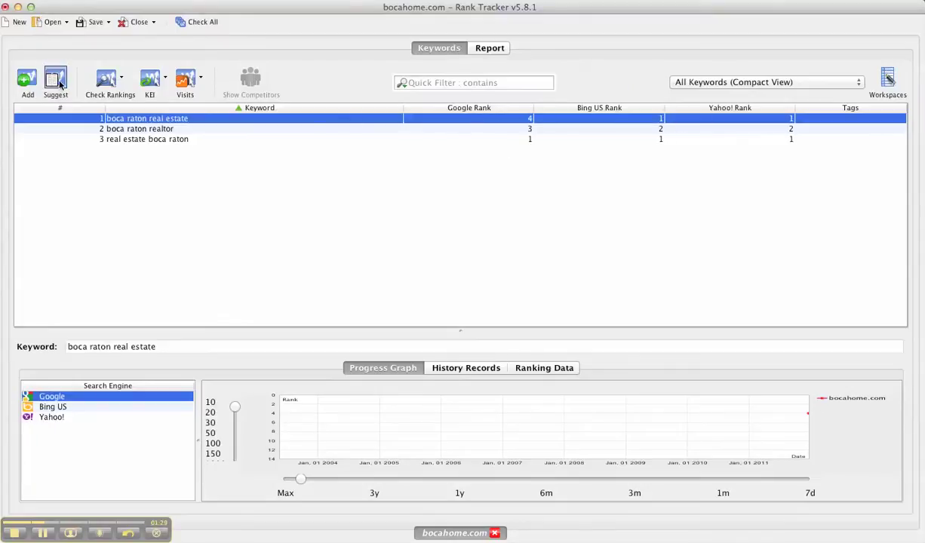
# Select all three tracked Boca Raton keywords and launch Suggest for new keyword ideas.
pyautogui.keyDown('shift'); pyautogui.click(59, 141); pyautogui.keyUp('shift')
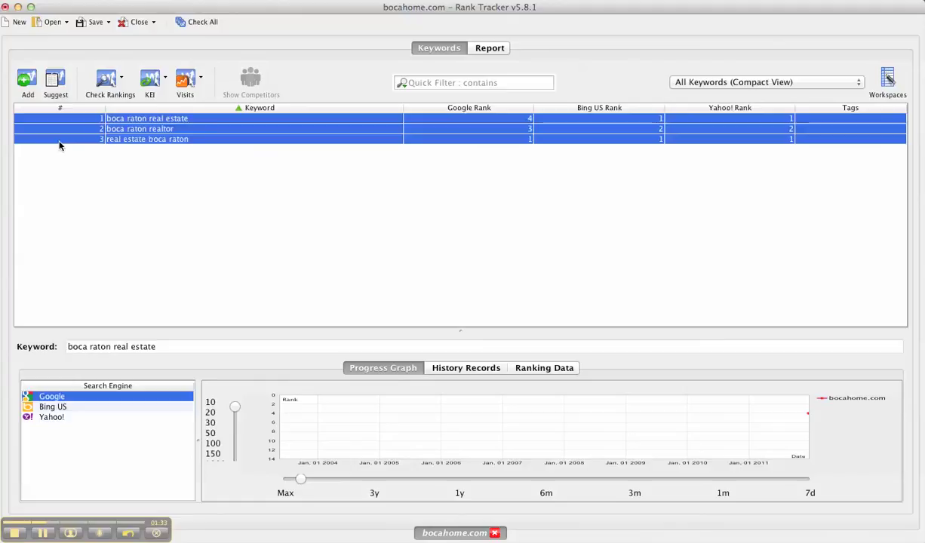
pyautogui.click(57, 80)
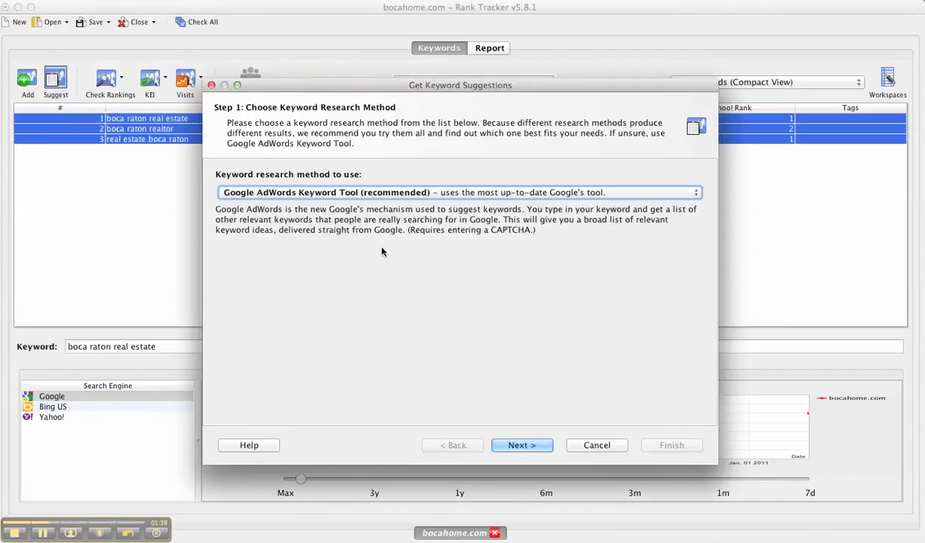
# Keep Google AdWords Keyword Tool as the research method and start the suggestion lookup.
pyautogui.click(446, 193)
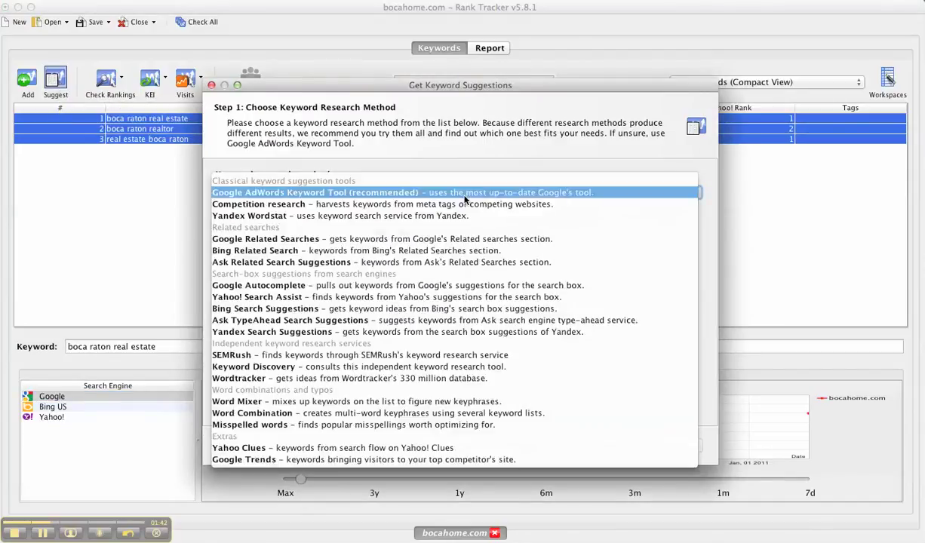
pyautogui.click(326, 195)
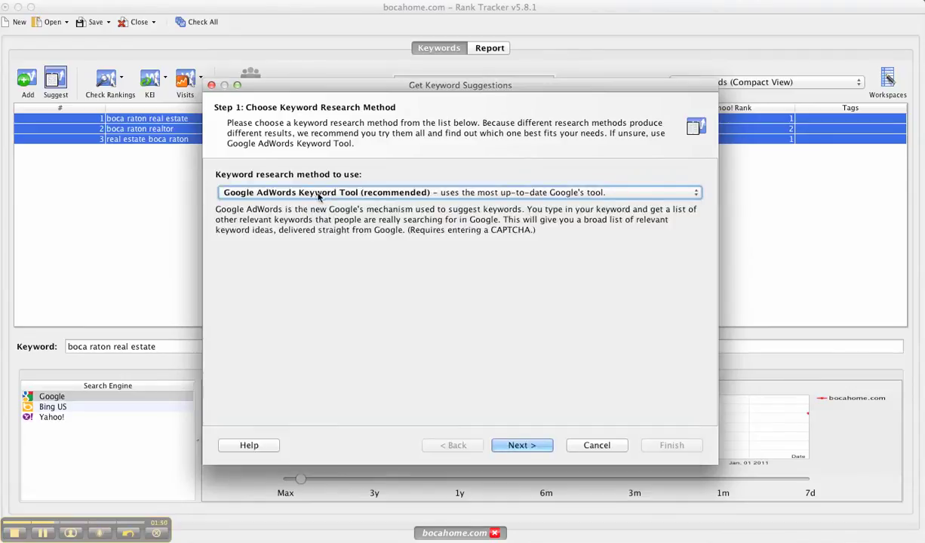
pyautogui.click(531, 446)
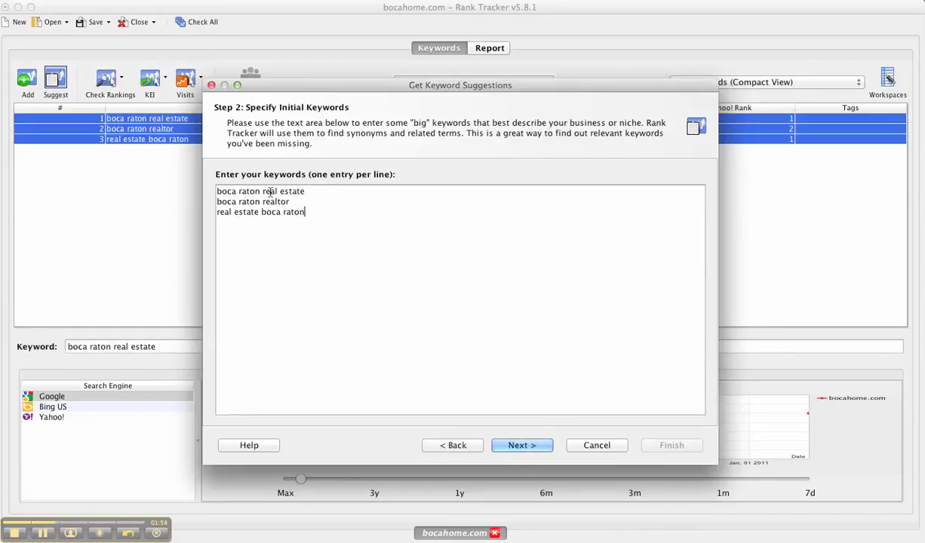
pyautogui.click(538, 445)
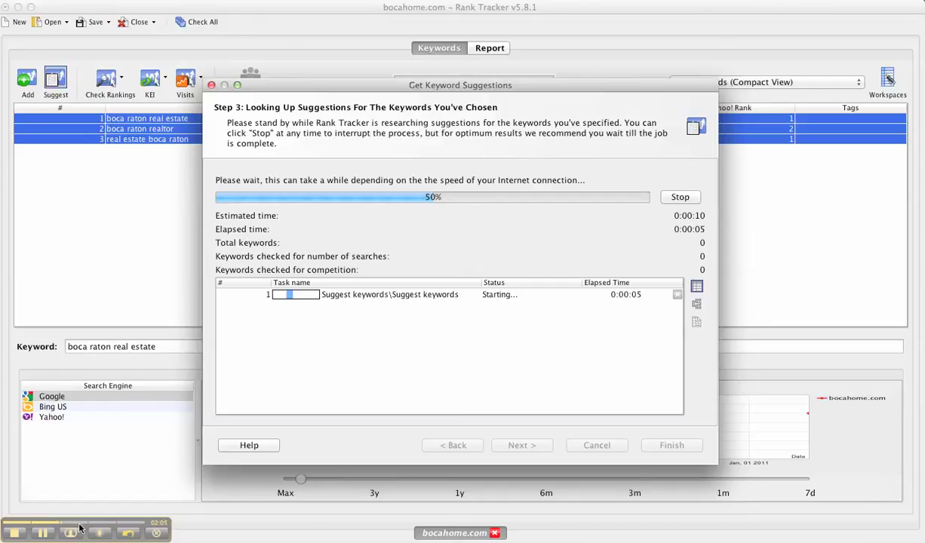
# Show the lookup tasks as a tree while suggestions finish loading into Step 4.
pyautogui.click(45, 534)
pyautogui.click(694, 305)
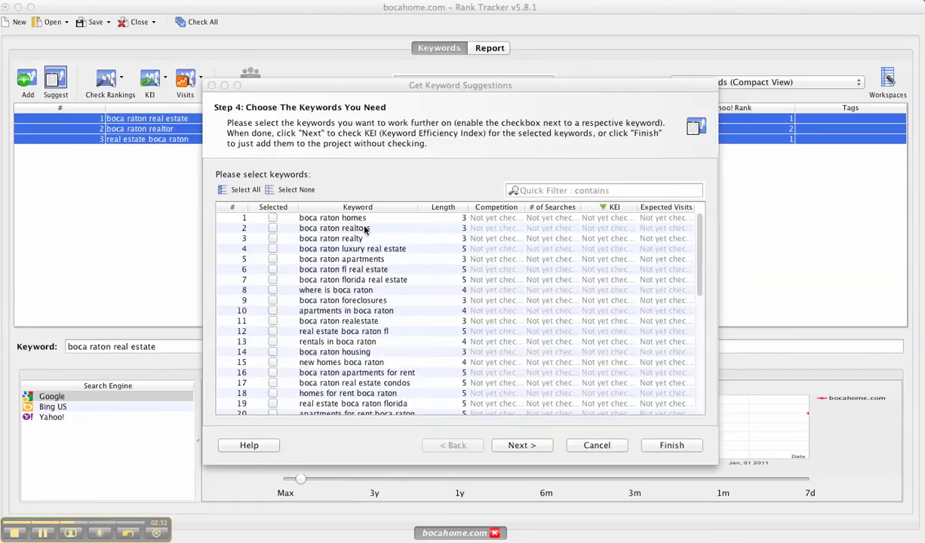
# Select all suggestions except boca raton resort and start updating KEI for the 46 keywords.
pyautogui.scroll(-9, 365, 230)
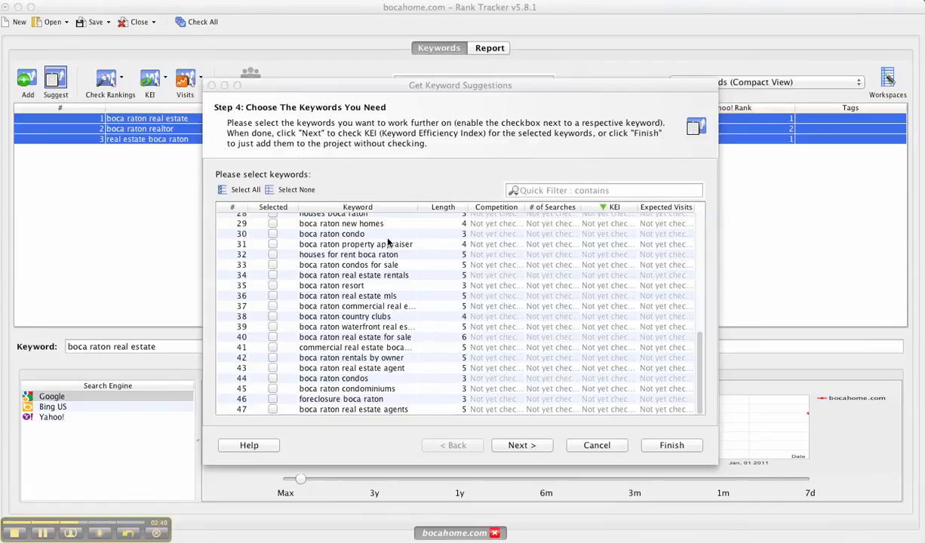
pyautogui.scroll(10, 388, 241)
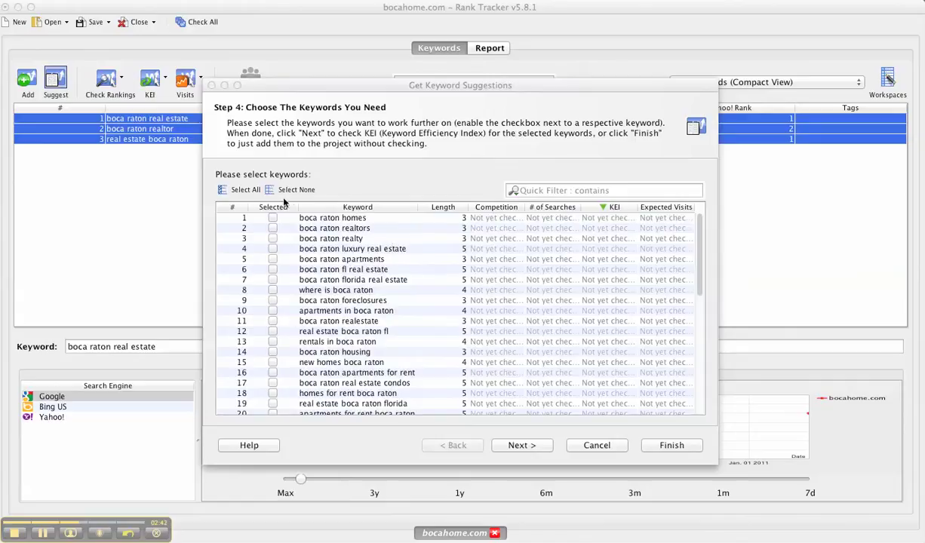
pyautogui.click(240, 190)
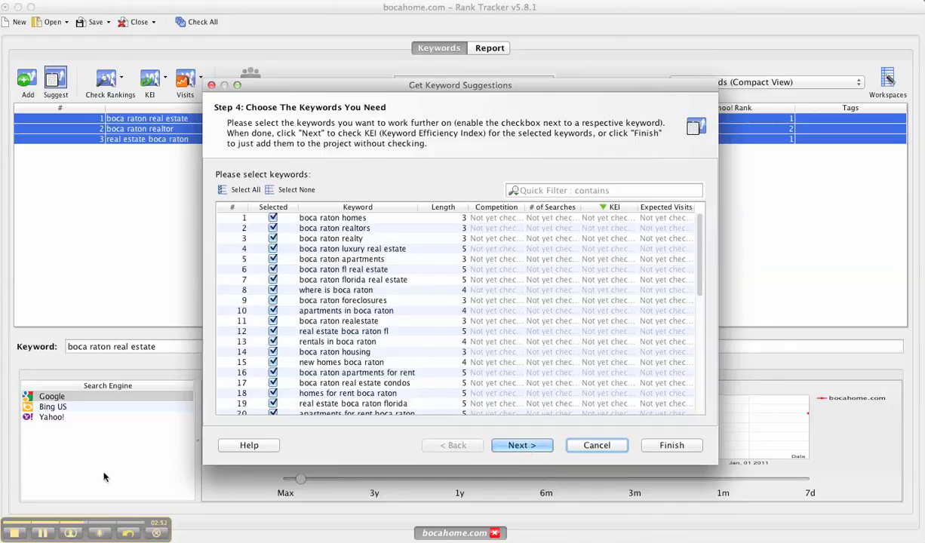
pyautogui.click(43, 533)
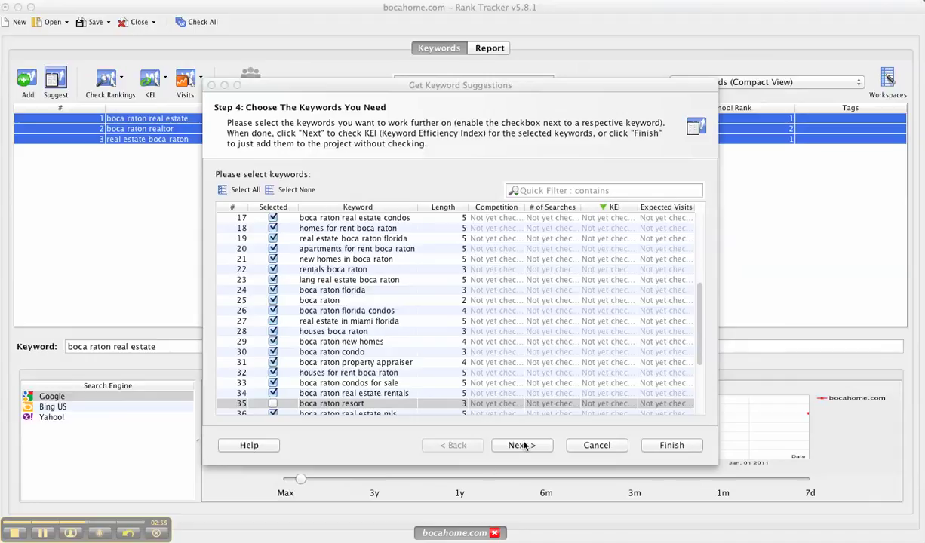
pyautogui.click(523, 446)
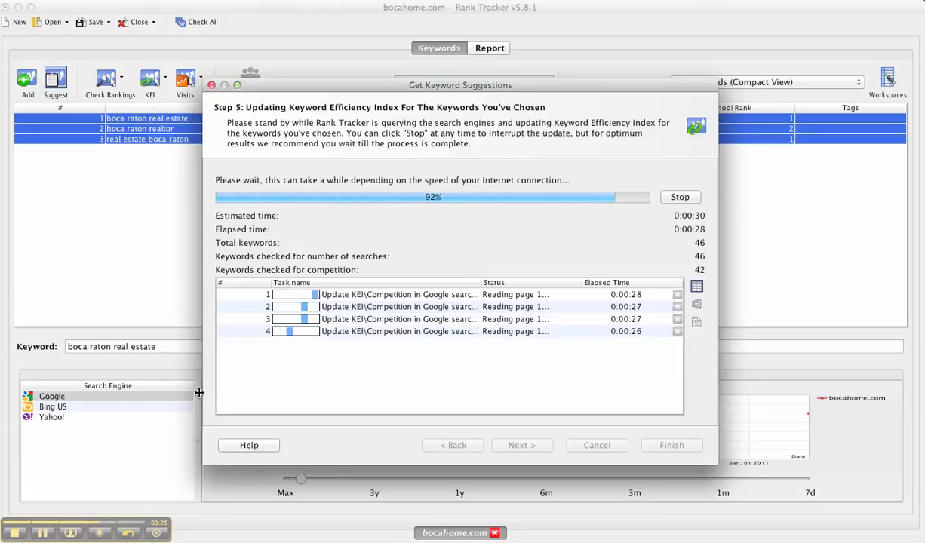
# Close the finished KEI wizard to add the suggested Boca Raton keywords to the project.
pyautogui.click(43, 533)
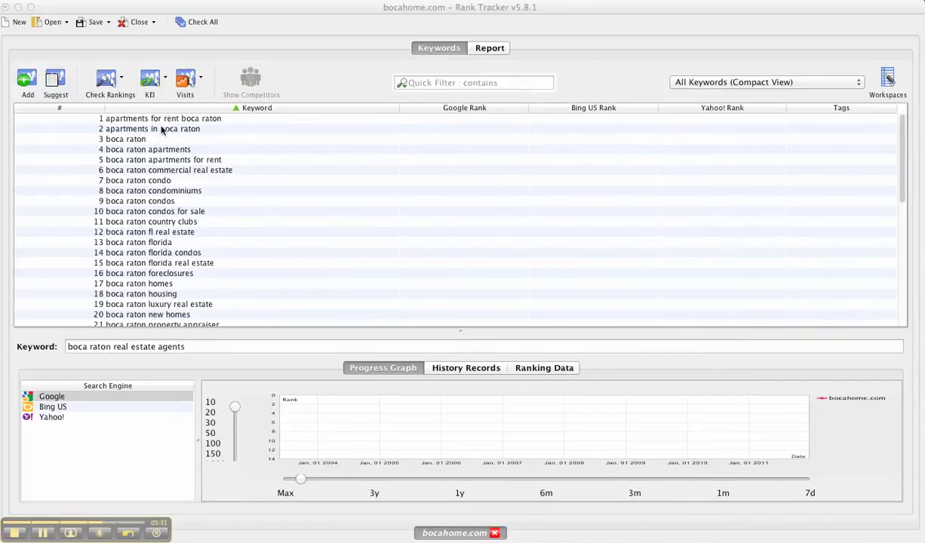
pyautogui.scroll(-5, 160, 130)
pyautogui.scroll(1, 161, 130)
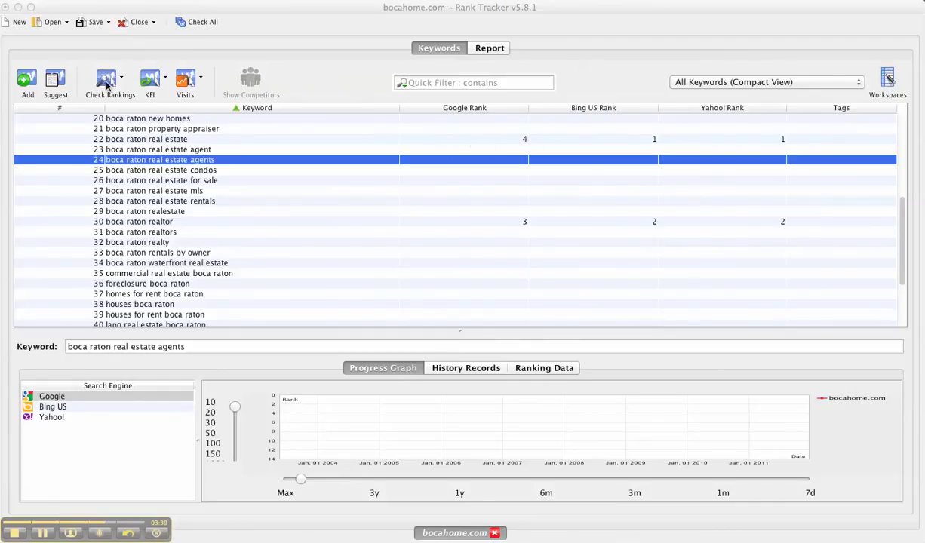
pyautogui.click(149, 130)
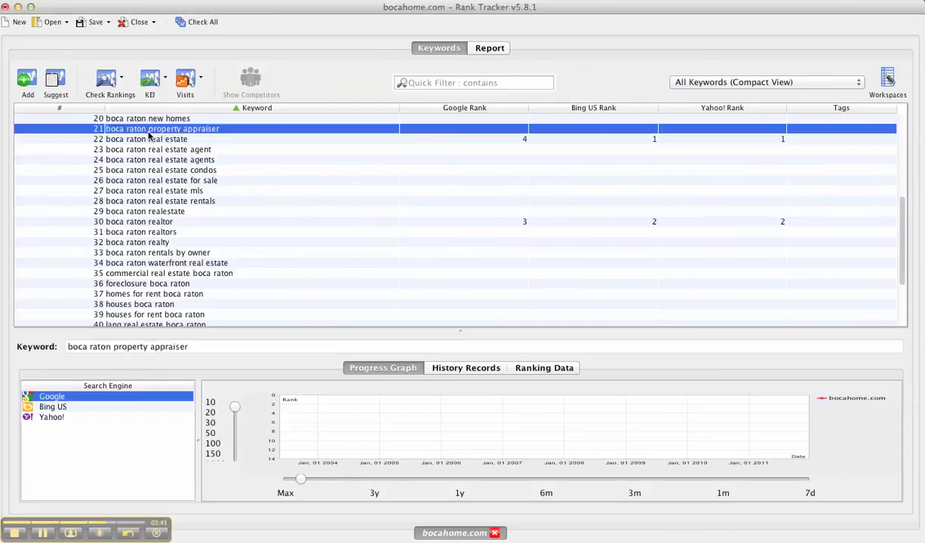
pyautogui.scroll(5, 148, 136)
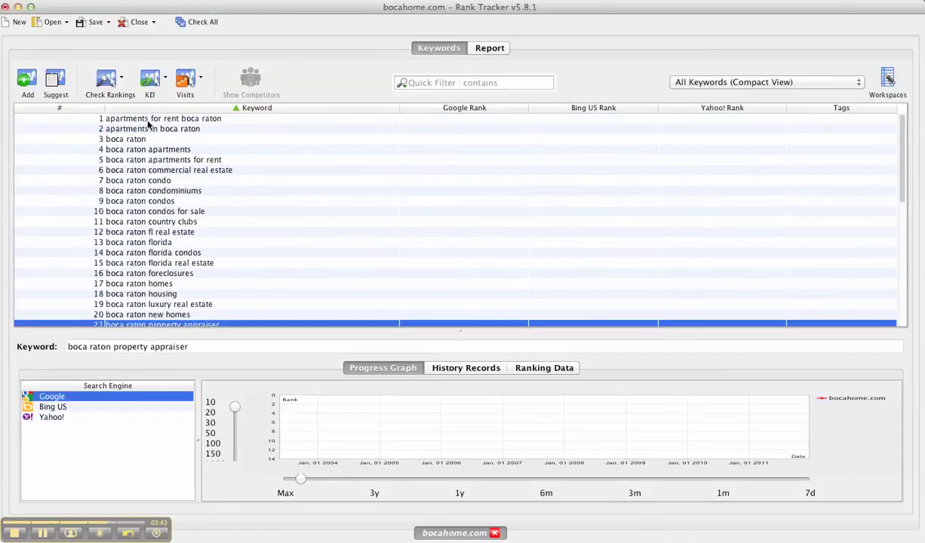
pyautogui.click(149, 120)
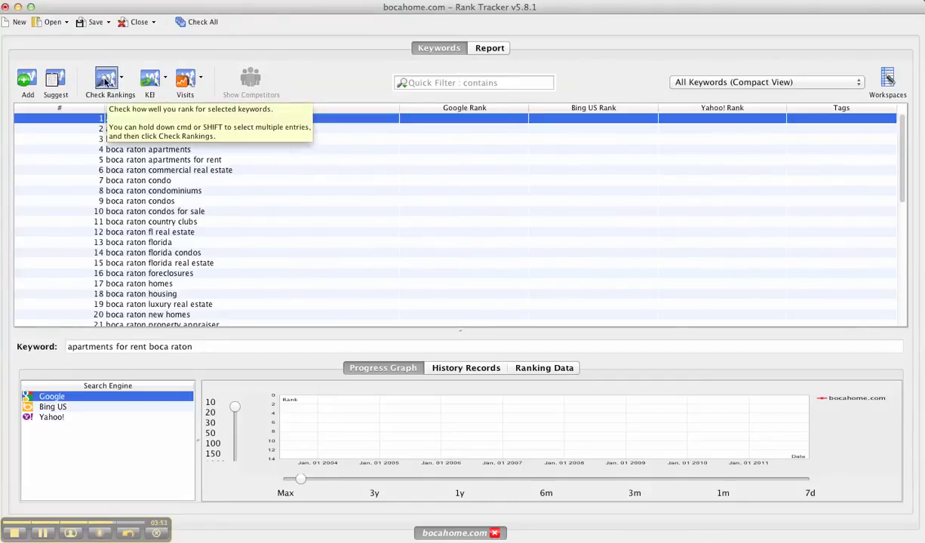
# Switch the keyword table to Keyword Research View, listing keywords by KEI with boca raton first.
pyautogui.click(686, 85)
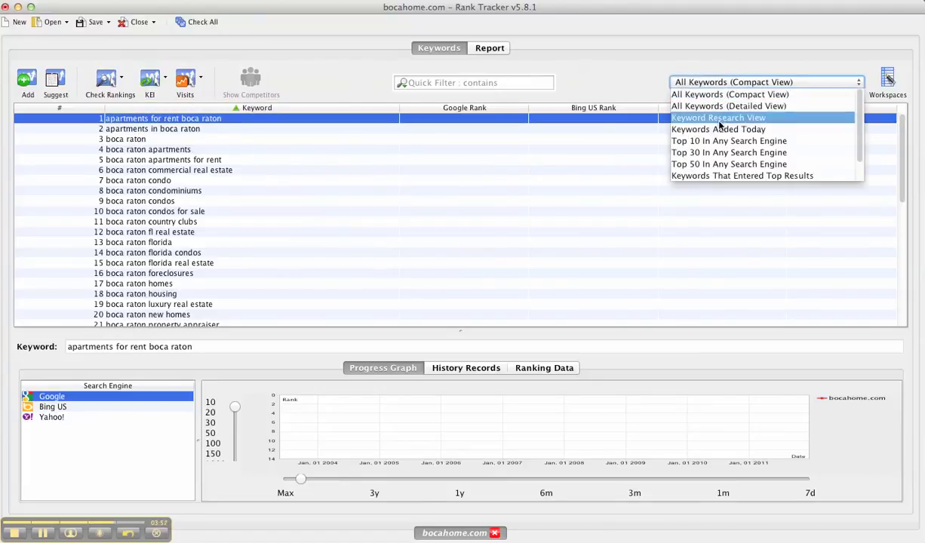
pyautogui.click(719, 119)
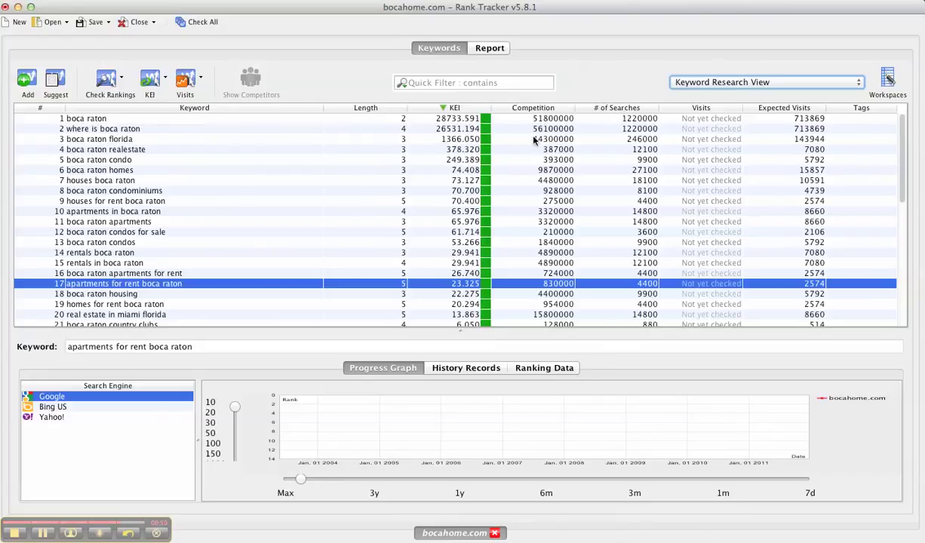
pyautogui.click(186, 84)
# Select the top 18 KEI rows, from boca raton (28733.591) to boca raton housing (22.275).
pyautogui.click(89, 118)
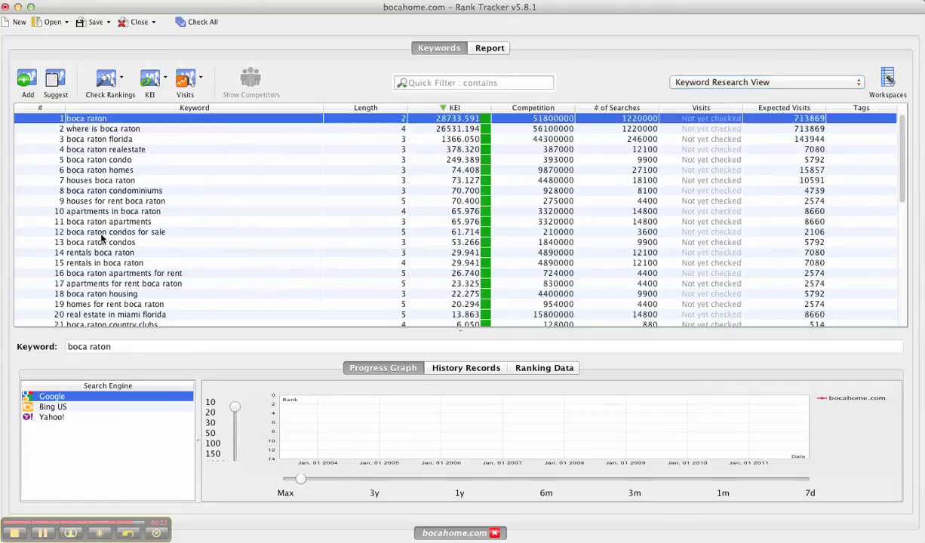
pyautogui.keyDown('shift'); pyautogui.click(100, 294); pyautogui.keyUp('shift')
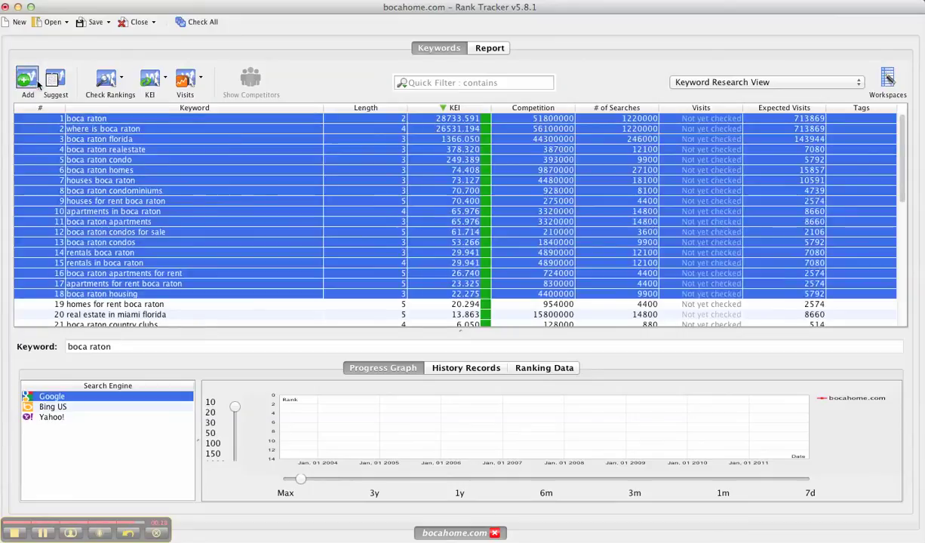